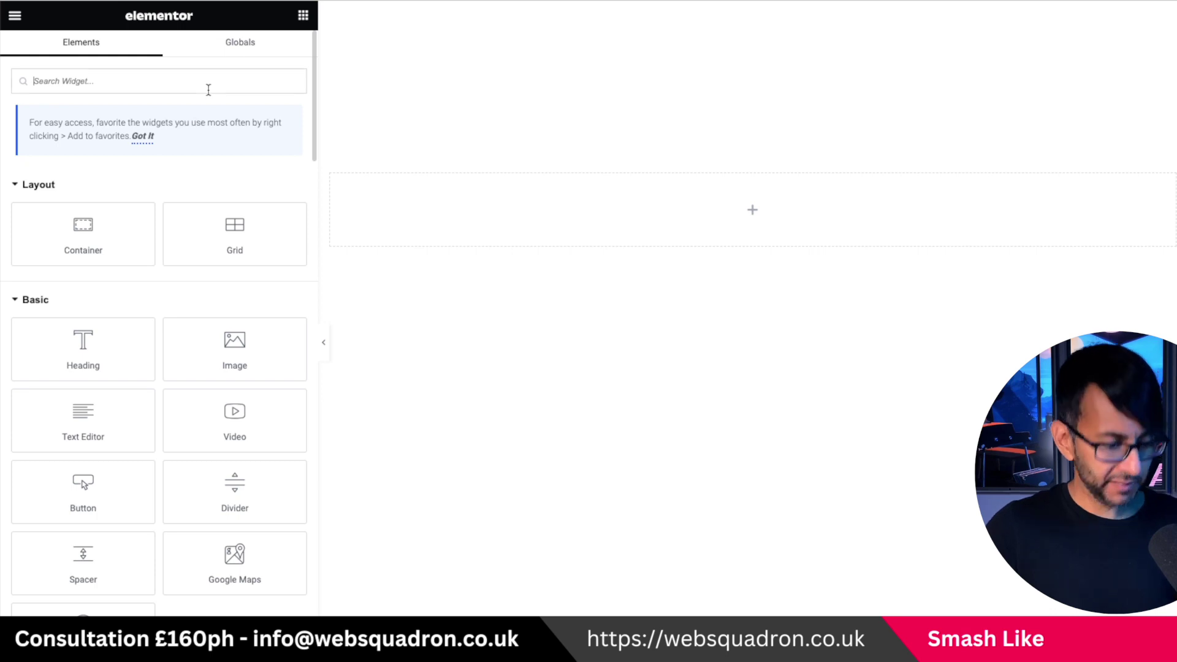
# Step: Search the Elements panel for 'loo' to list the Loop Grid and Loop Carousel widgets
pyautogui.write('loo')
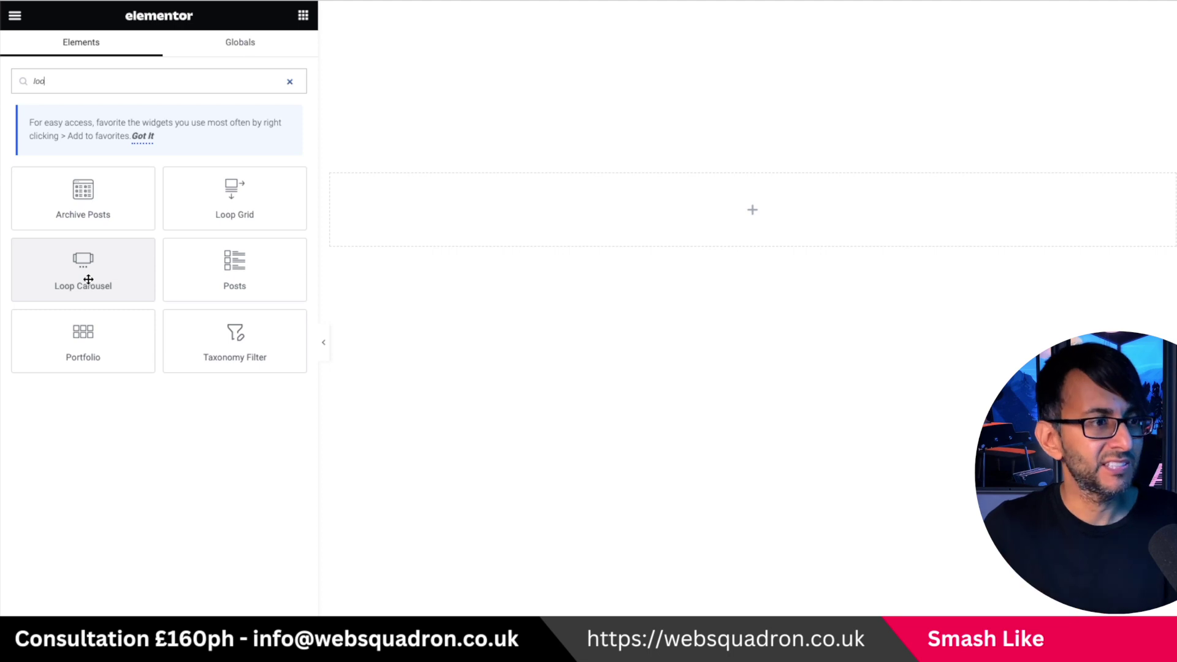
# Step: Add a Loop Carousel to the empty section using the Elementor Loop Item #4039 template
pyautogui.moveTo(88, 280); pyautogui.dragTo(782, 245)
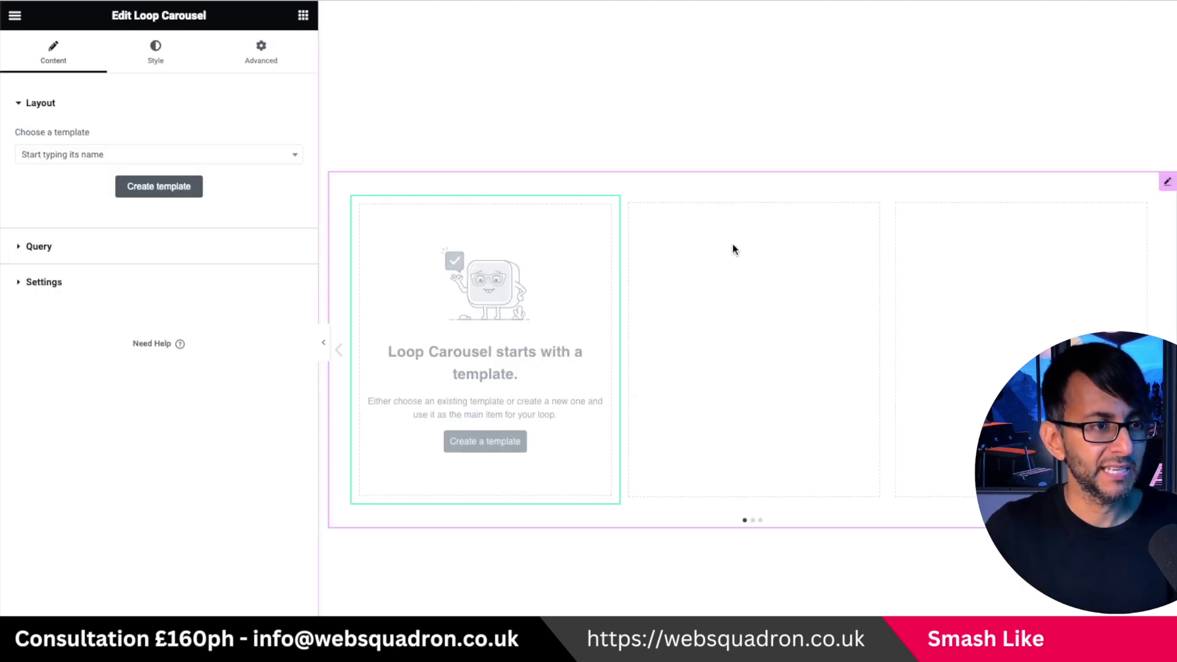
pyautogui.click(220, 160)
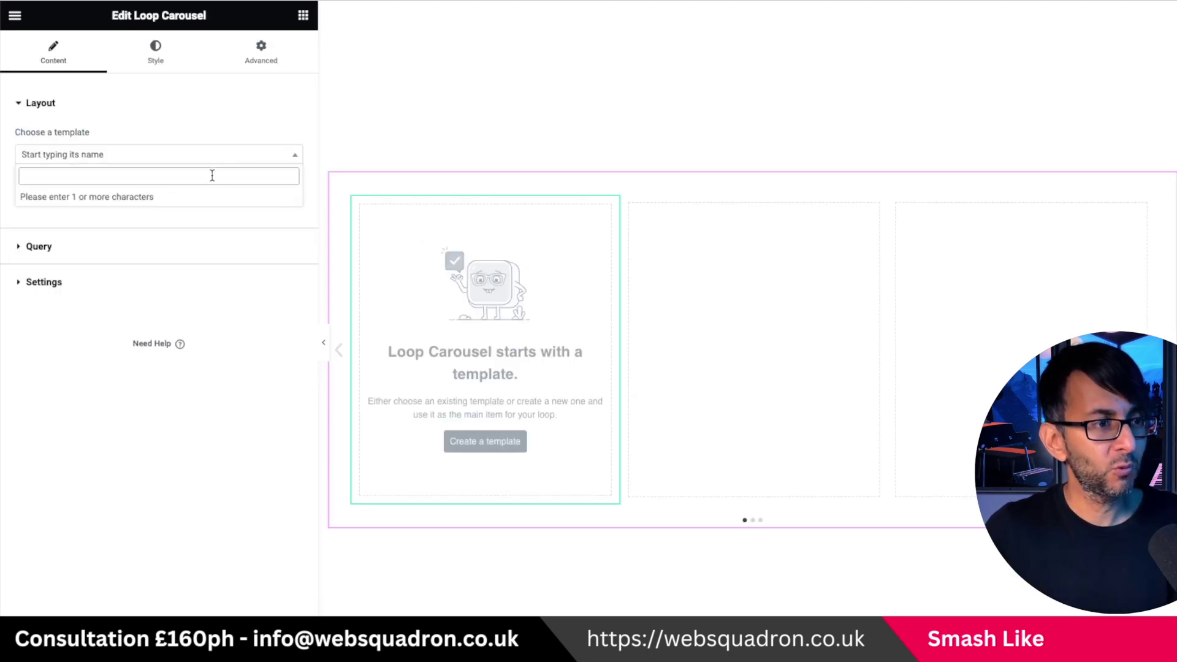
pyautogui.write('loop')
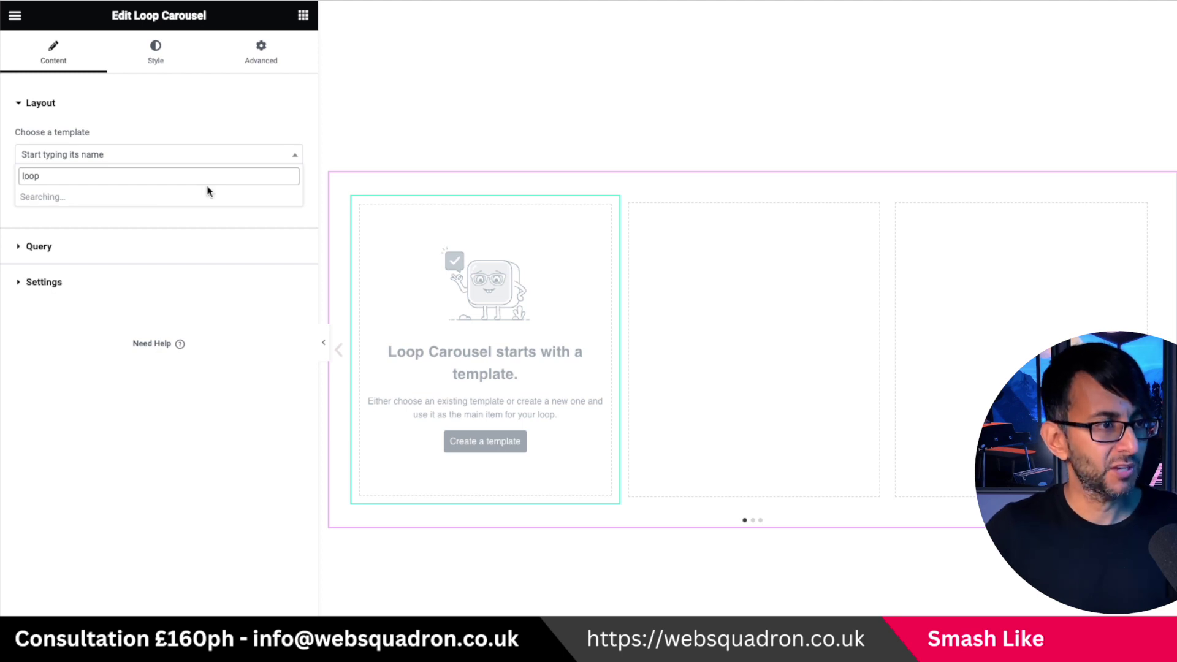
pyautogui.click(294, 286)
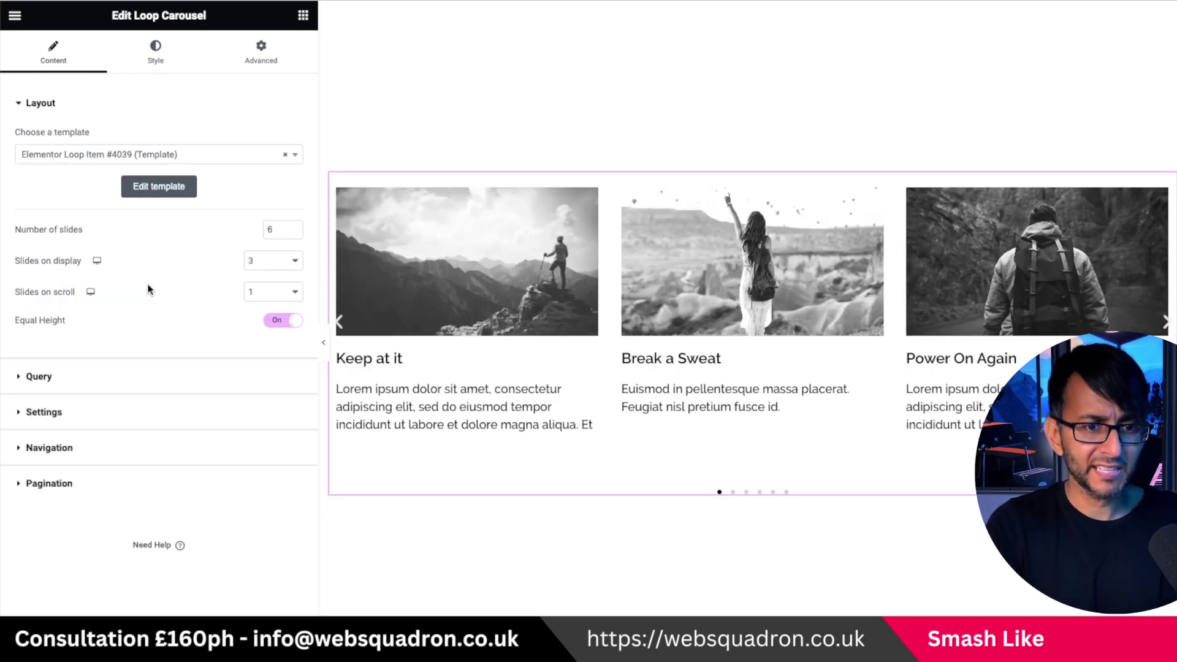
# Step: Keep Slides on display at 3 and expand the carousel's Settings section
pyautogui.click(290, 264)
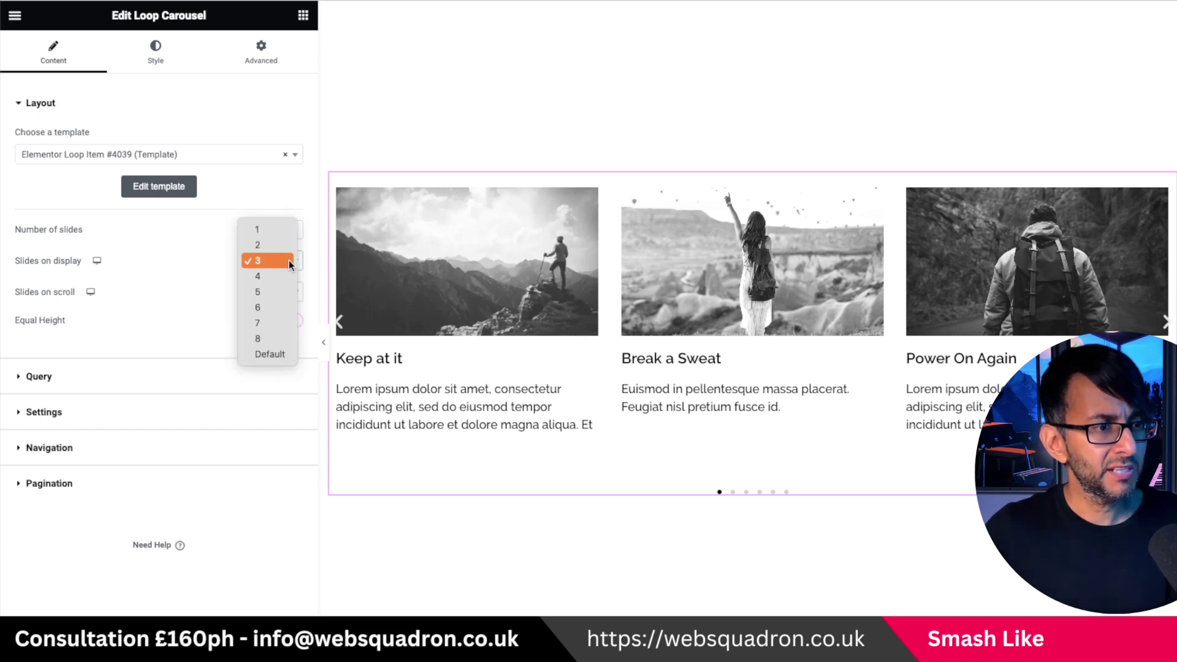
pyautogui.click(243, 260)
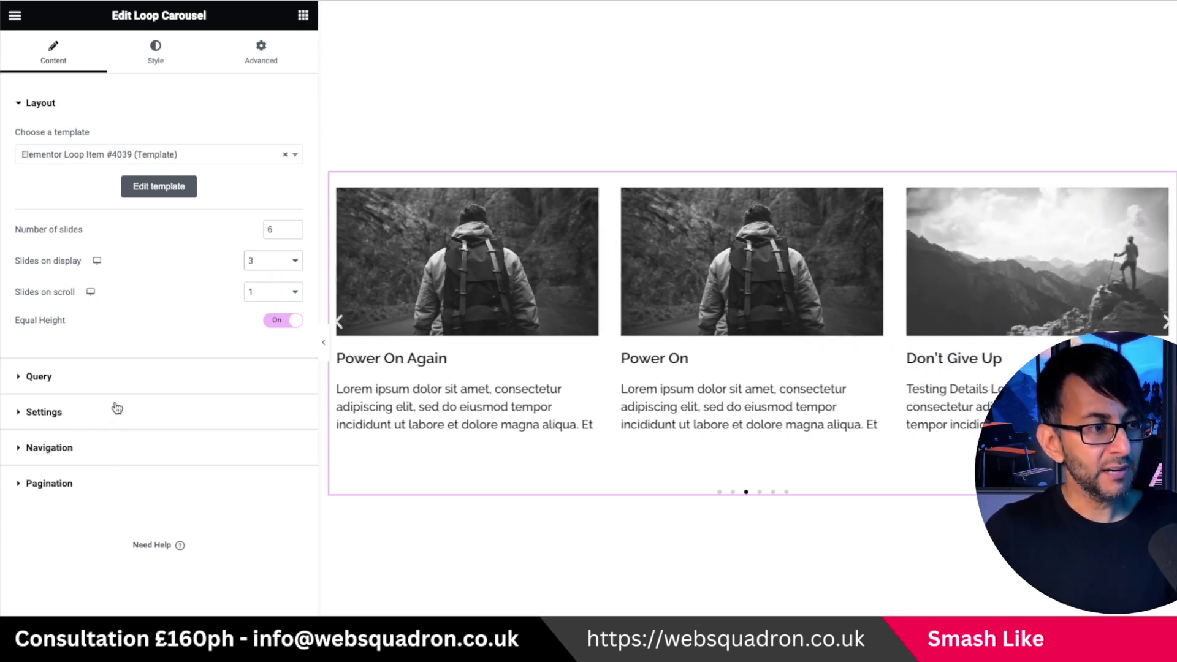
pyautogui.click(111, 410)
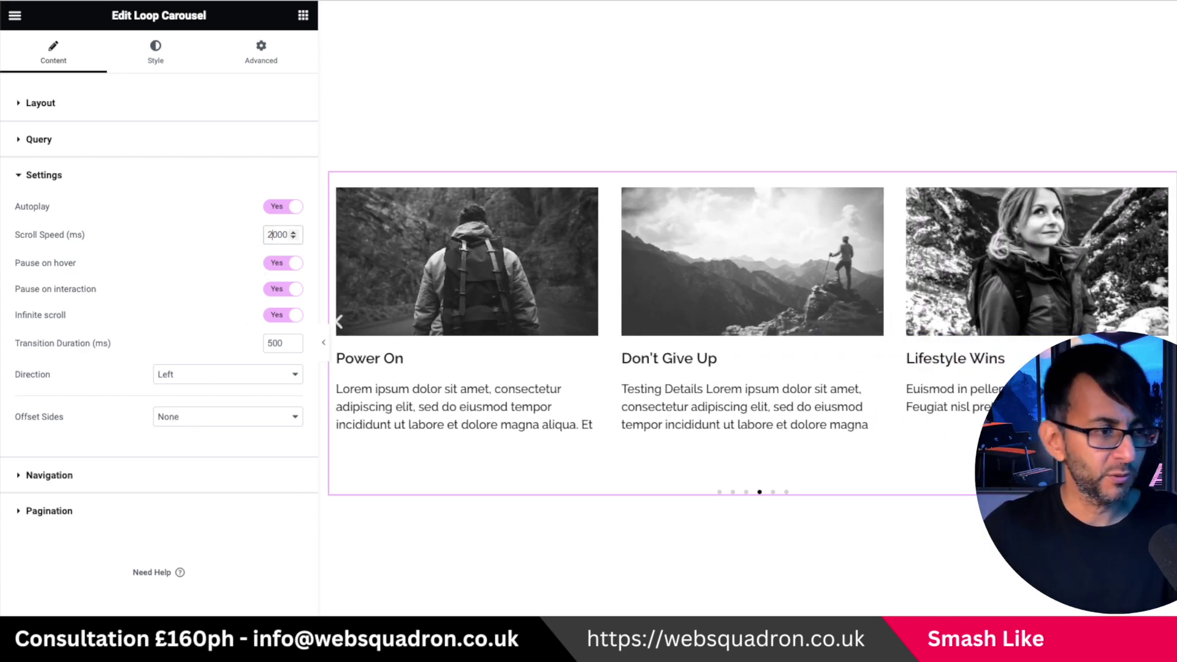
# Step: Set the carousel's Offset Sides to Right, with an offset width of 80
pyautogui.click(192, 420)
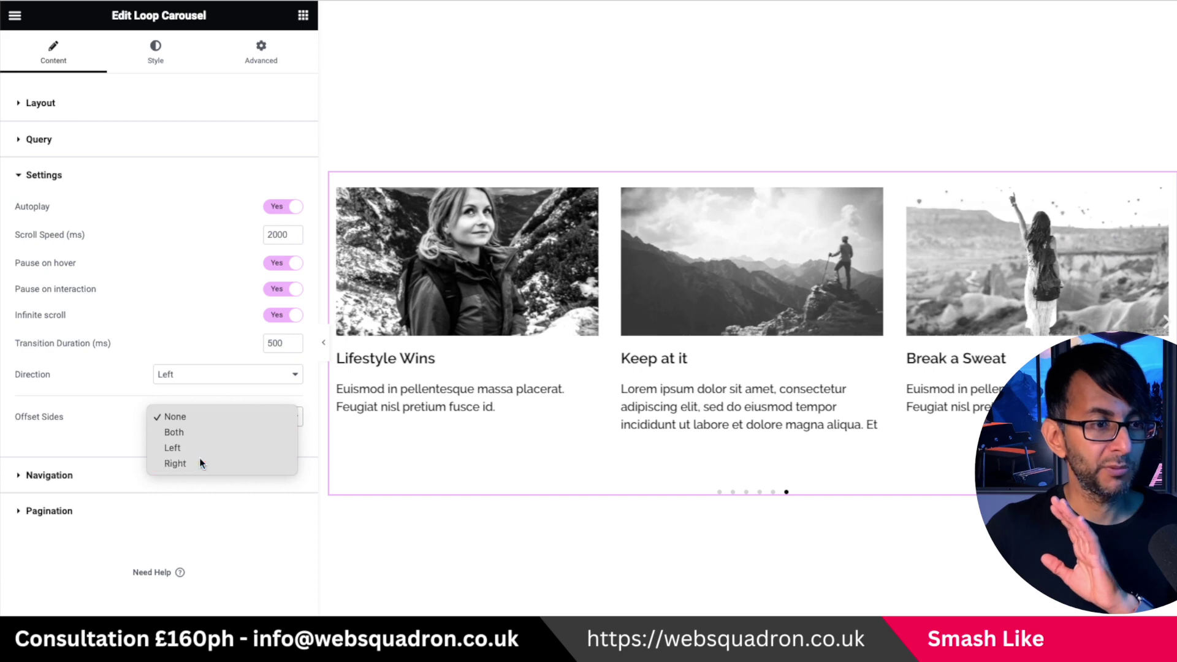
pyautogui.click(200, 464)
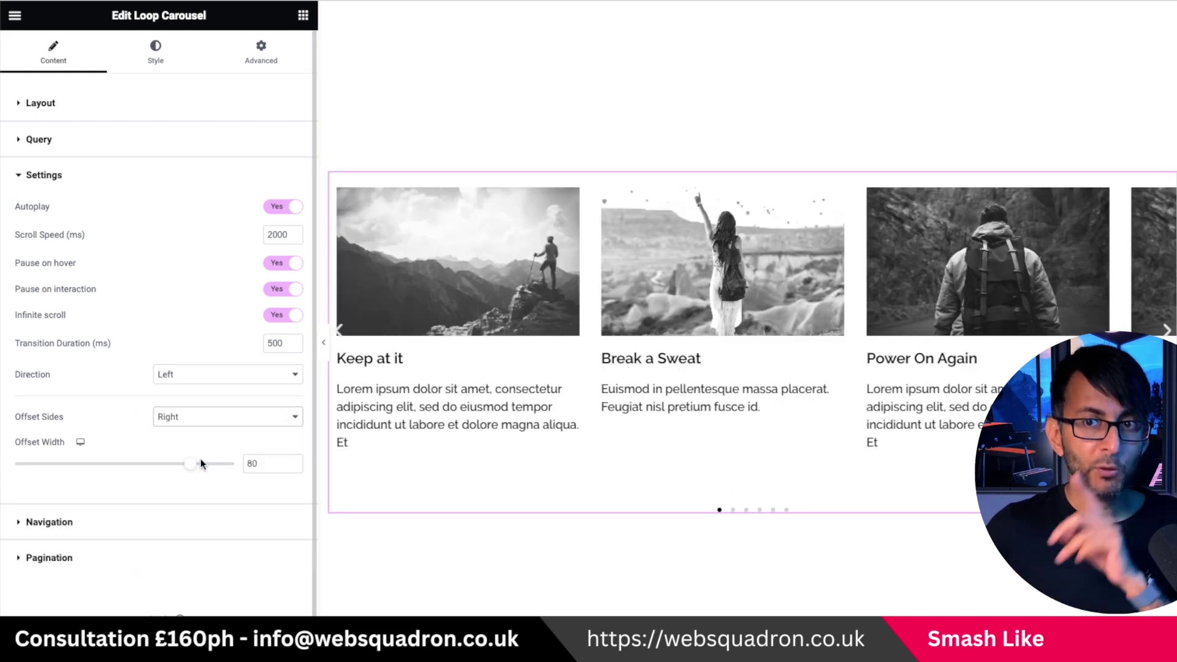
pyautogui.scroll(-5, 847, 325)
pyautogui.scroll(3, 847, 325)
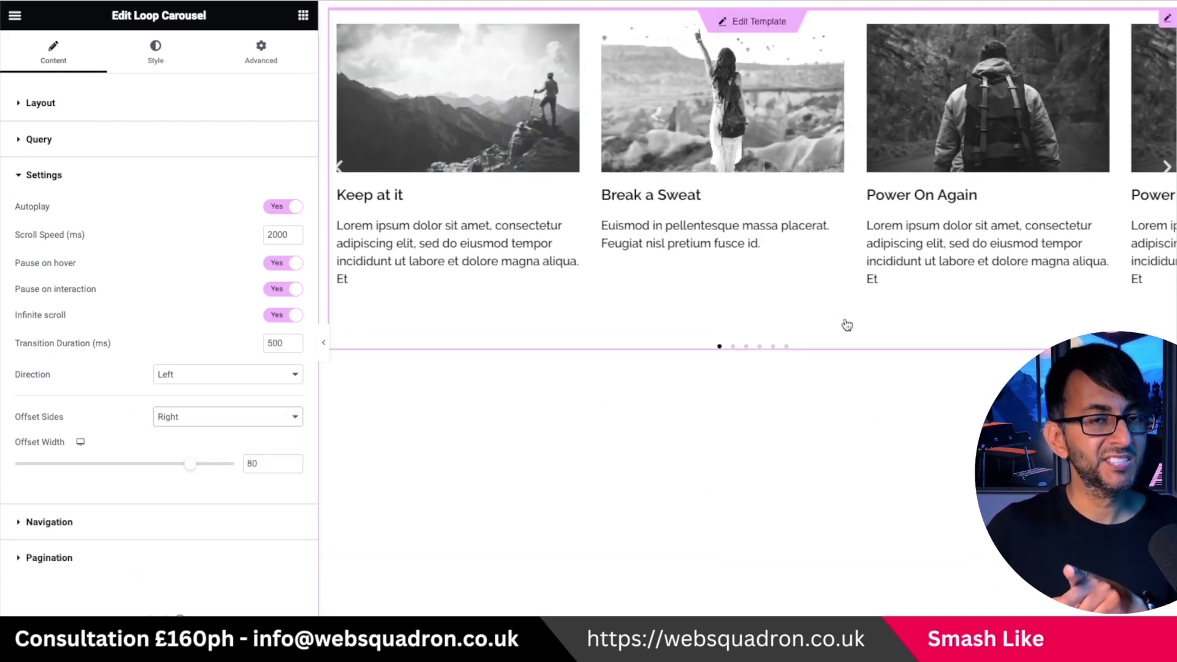
pyautogui.scroll(2, 847, 325)
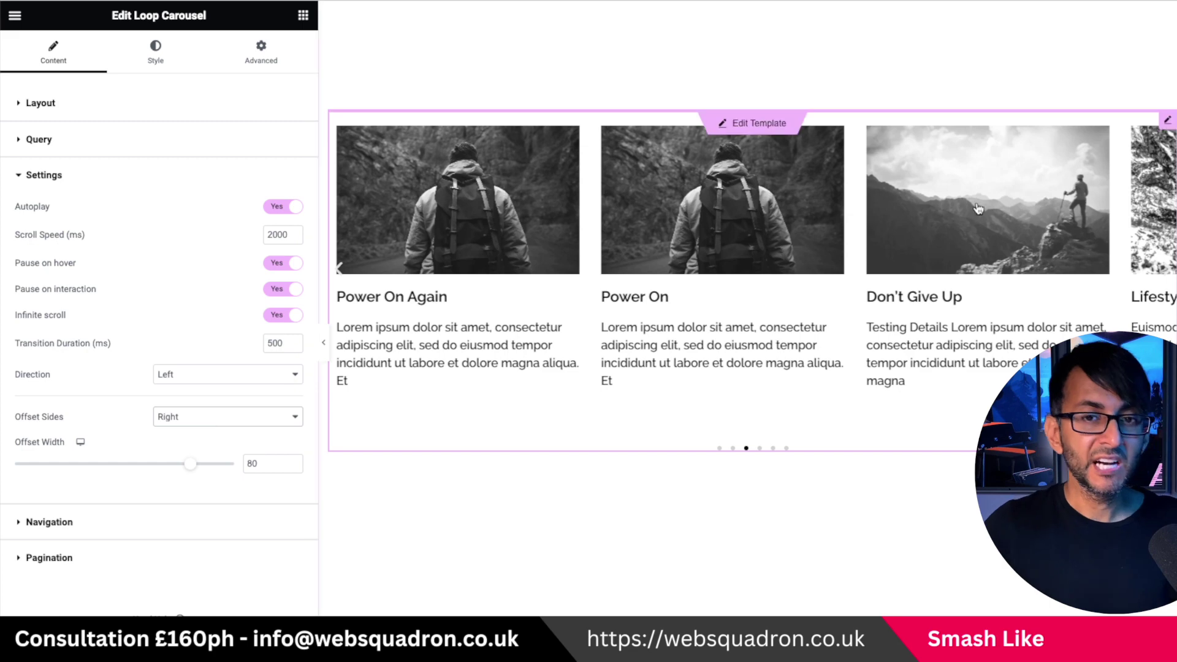
# Step: Set Offset Sides to Both with offset width 120, after briefly trying 200
pyautogui.click(205, 417)
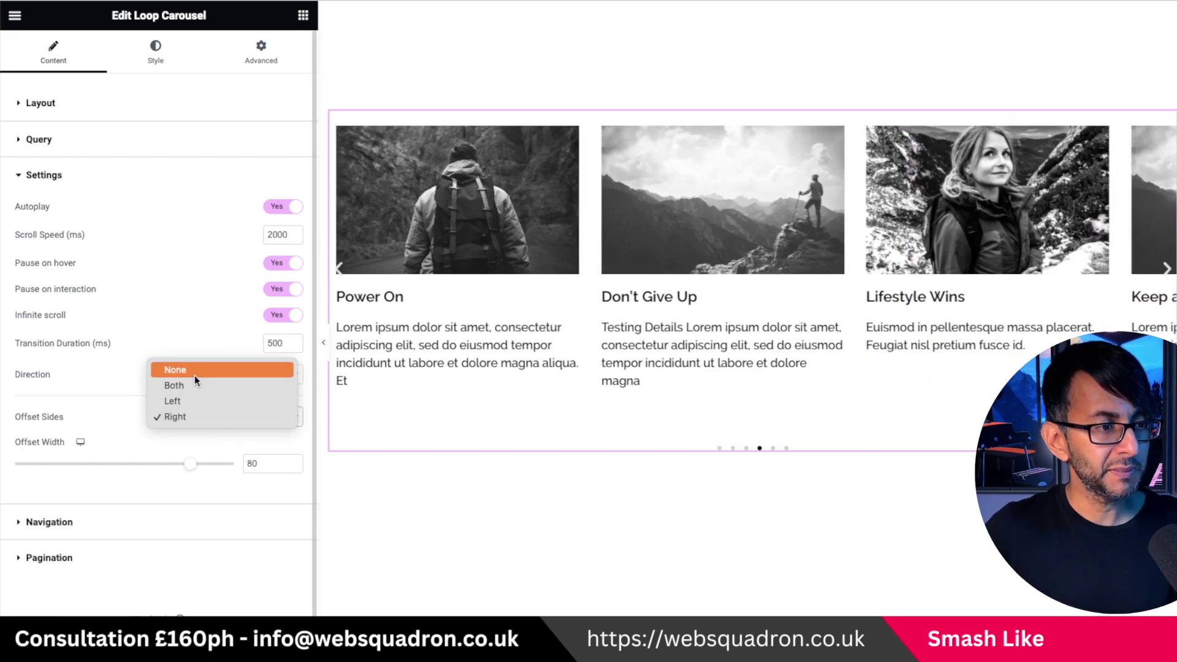
pyautogui.click(195, 384)
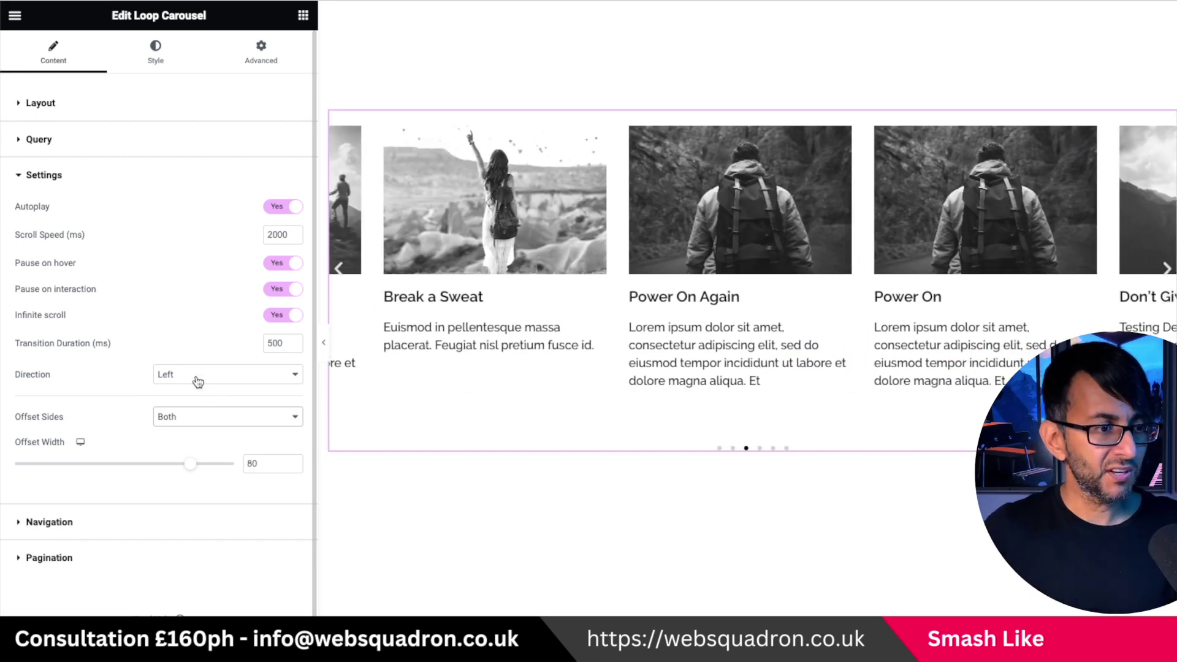
pyautogui.doubleClick(265, 464)
pyautogui.write('120')
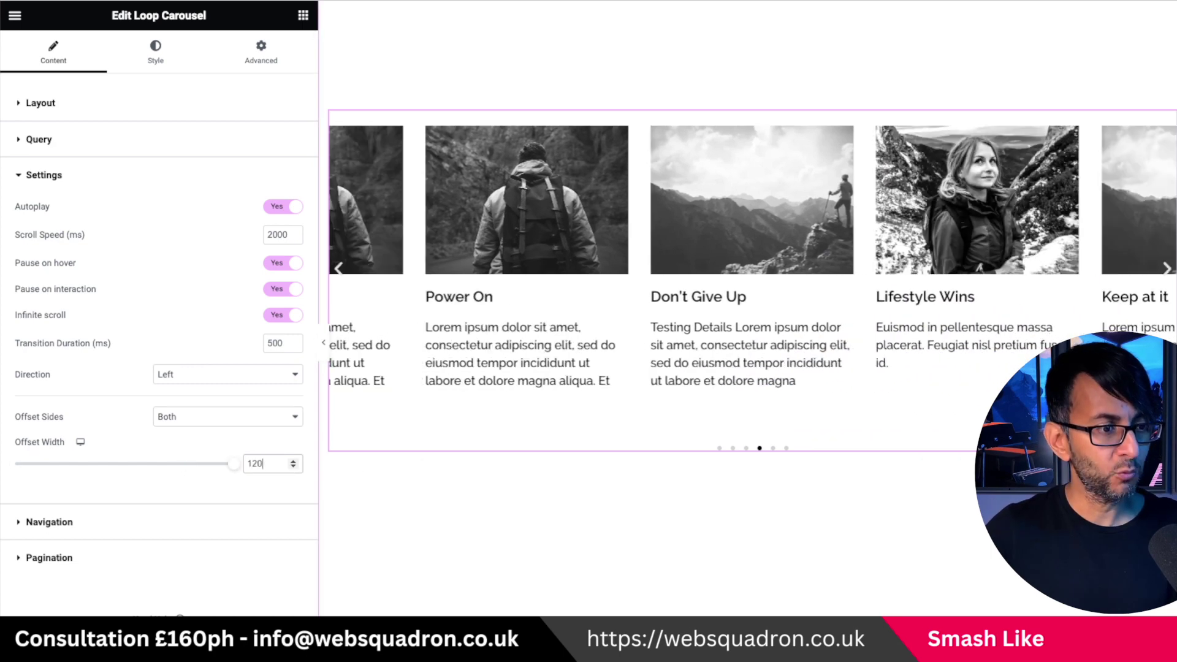
pyautogui.press('BackSpace')
pyautogui.press('BackSpace')
pyautogui.press('BackSpace')
pyautogui.write('200')
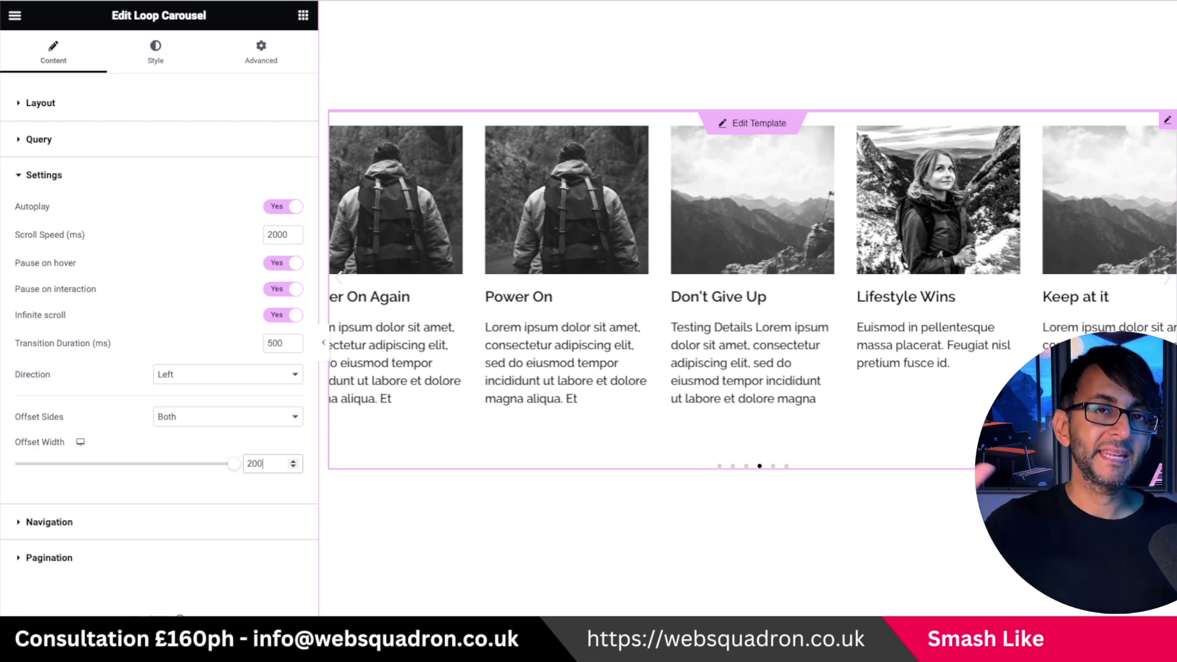
pyautogui.press('BackSpace')
pyautogui.press('BackSpace')
pyautogui.press('BackSpace')
pyautogui.write('120')
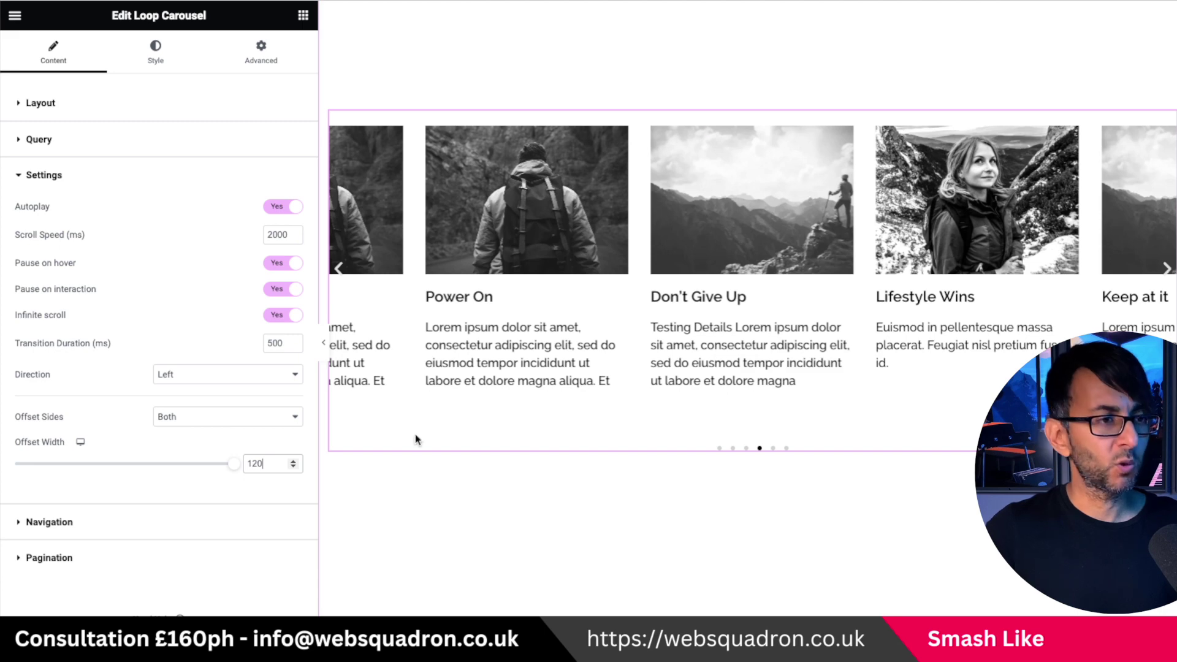
# Step: Set Slides on display to 1 in the Layout section and bring up the Navigator
pyautogui.click(95, 111)
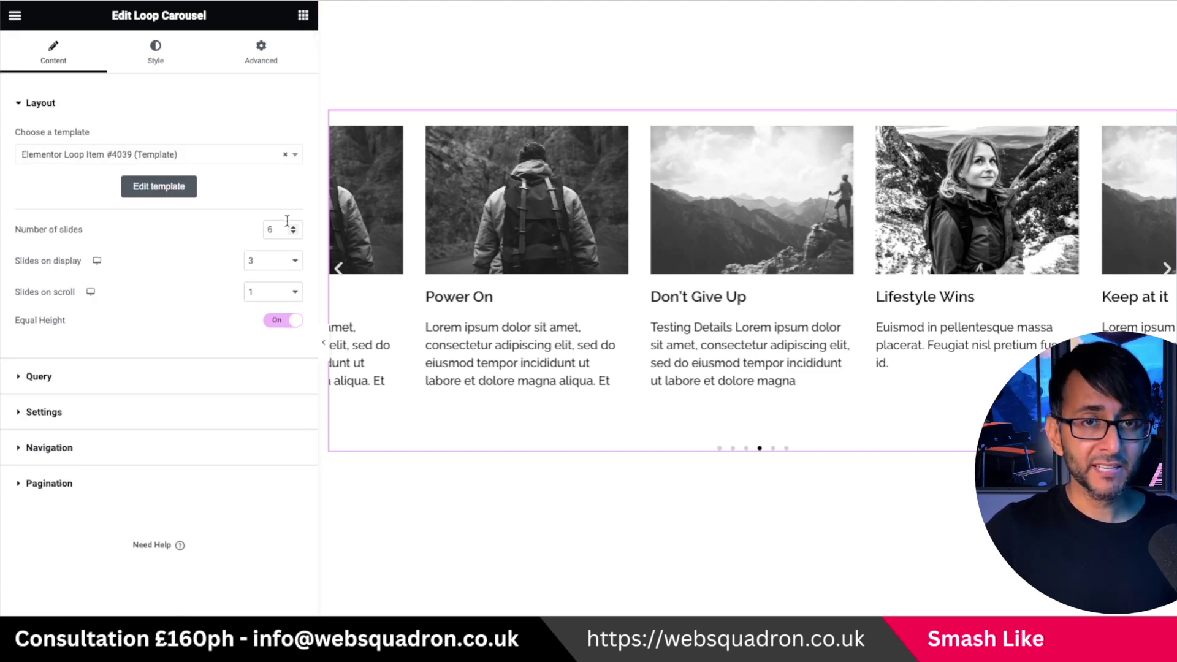
pyautogui.click(295, 262)
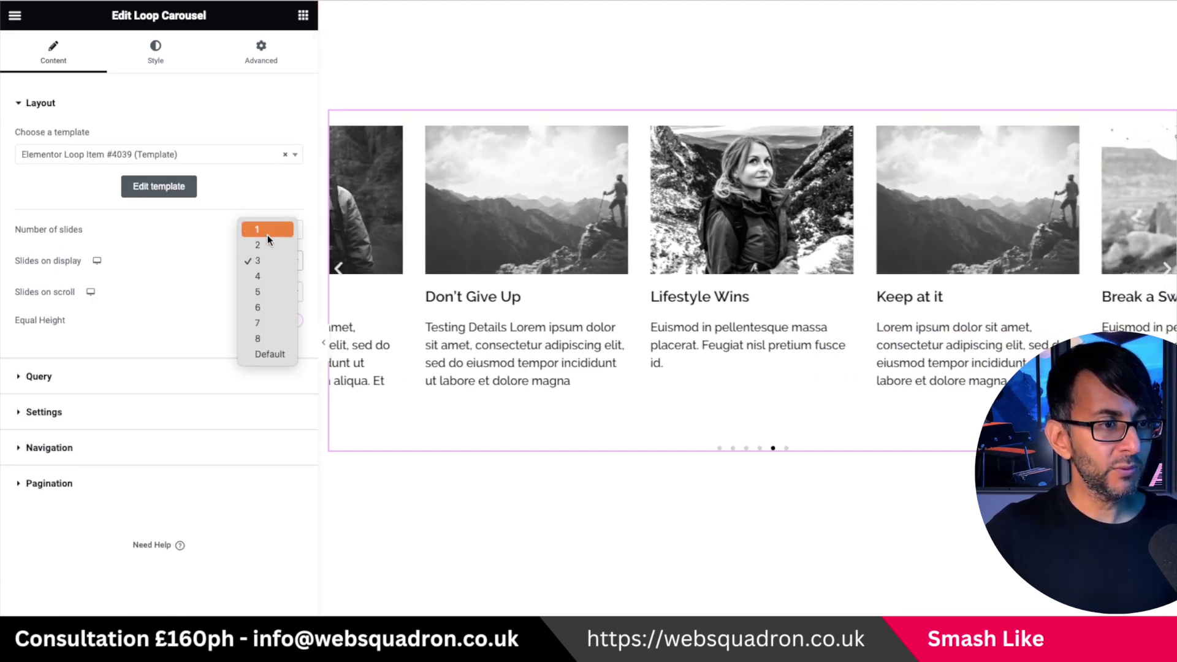
pyautogui.click(191, 261)
pyautogui.click(270, 260)
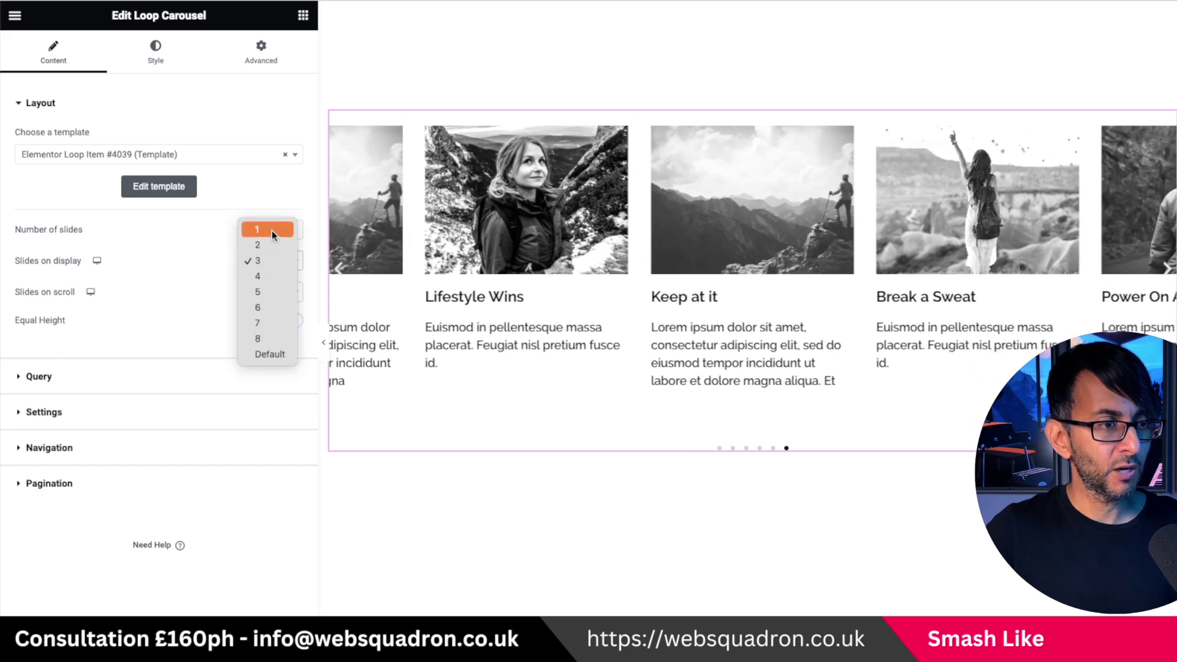
pyautogui.click(271, 230)
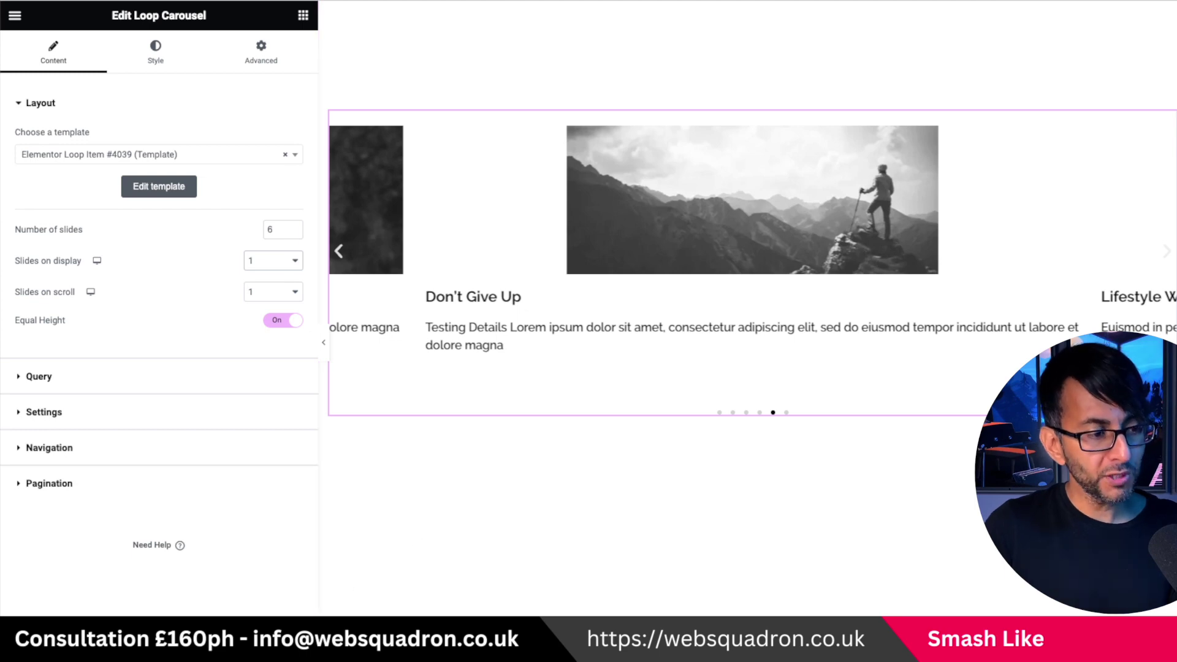
pyautogui.hotkey('ctrl', 'i')
# Step: Select the carousel's container in the Navigator and set its width to 600 px
pyautogui.click(1017, 230)
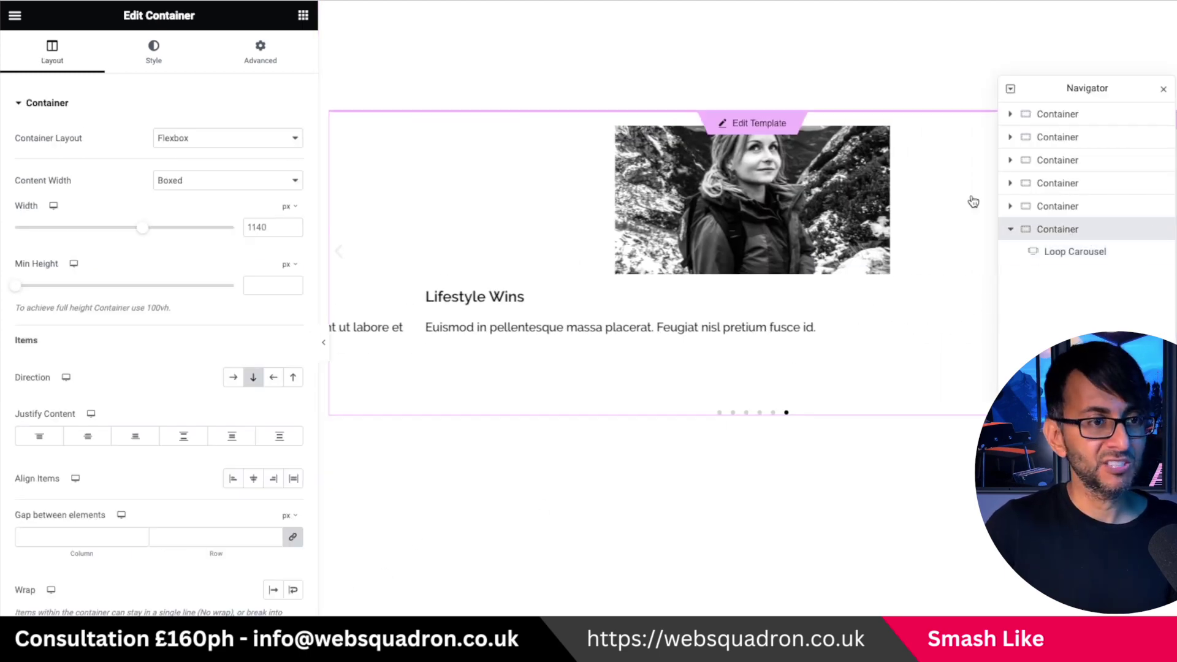
pyautogui.doubleClick(256, 227)
pyautogui.write('600')
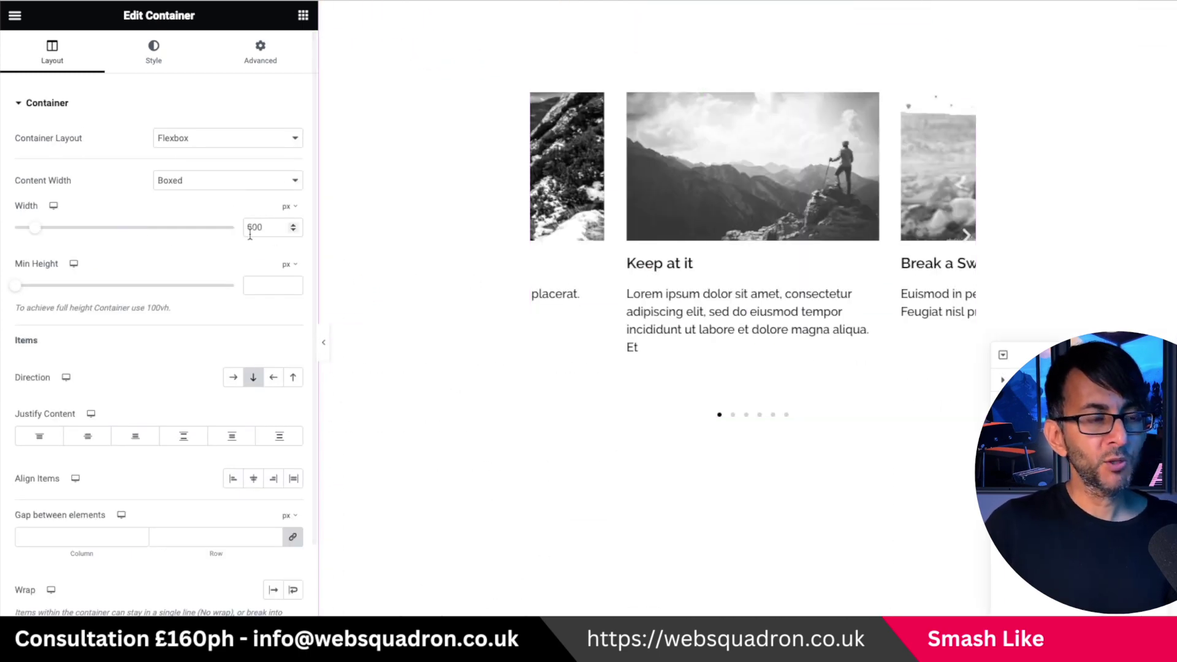